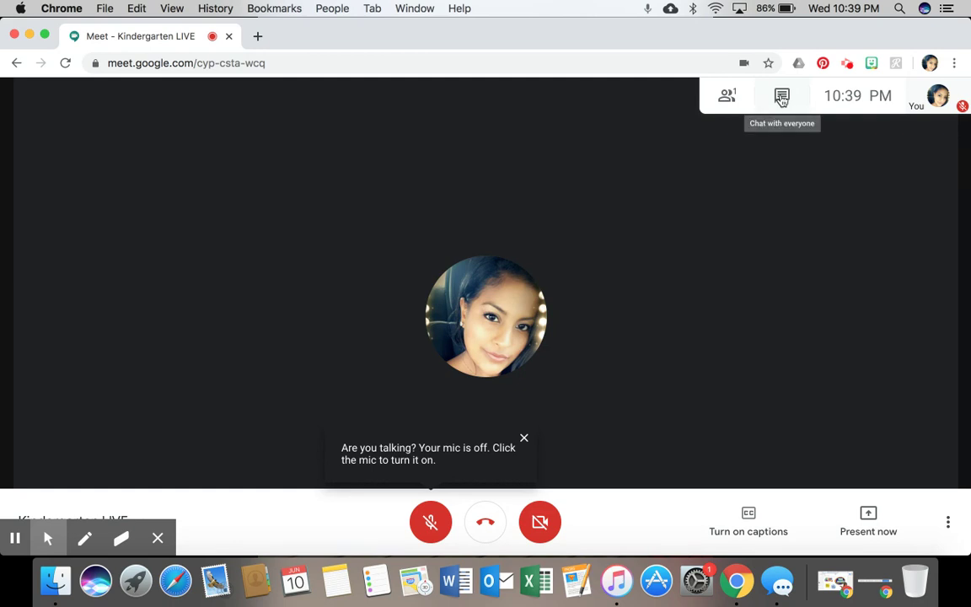
# Step: Post the Jamboard link in the Meet chat, then open the Kindergarten Pictionary board from it
pyautogui.click(782, 98)
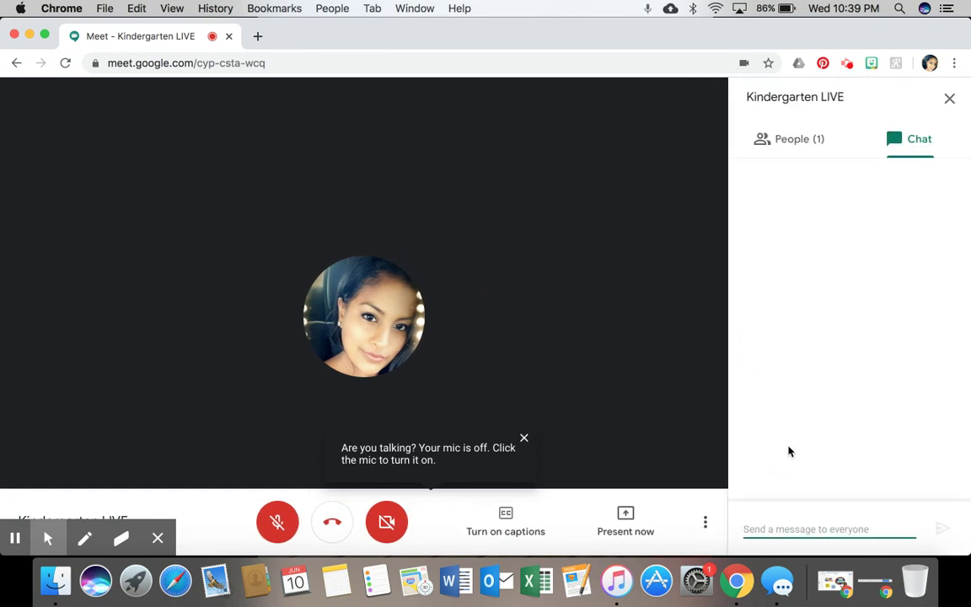
pyautogui.press('super+v')
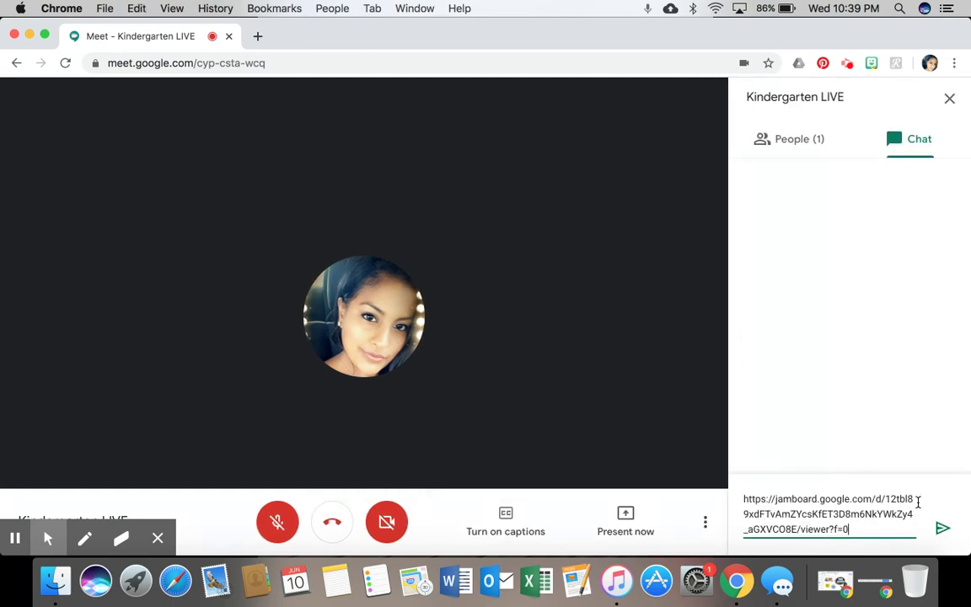
pyautogui.click(941, 527)
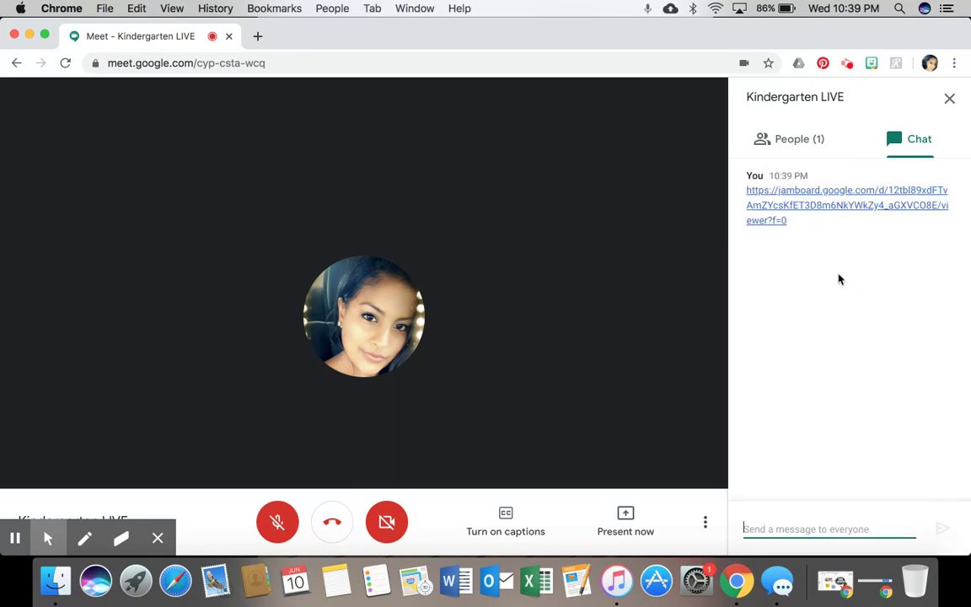
pyautogui.click(948, 101)
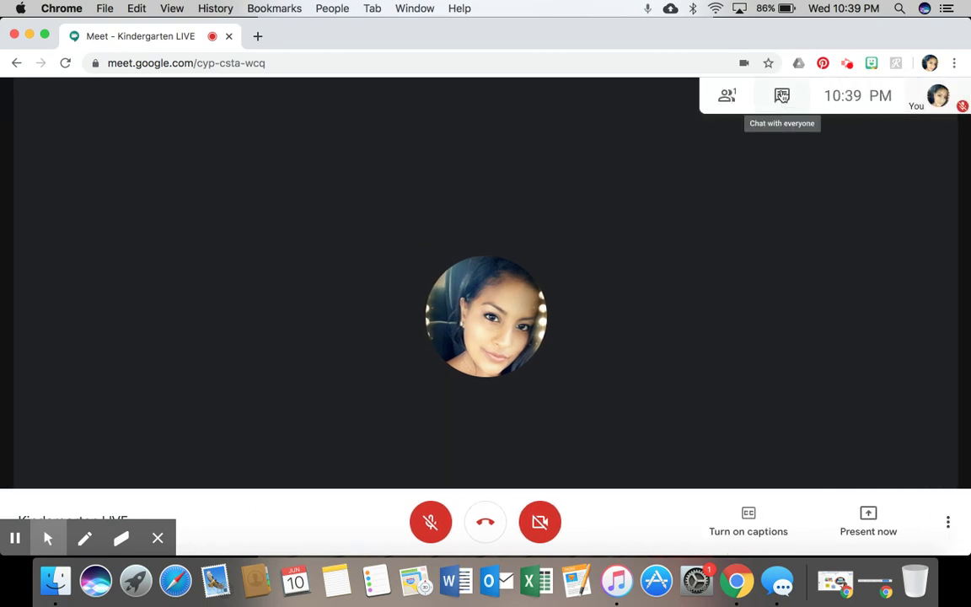
pyautogui.click(782, 97)
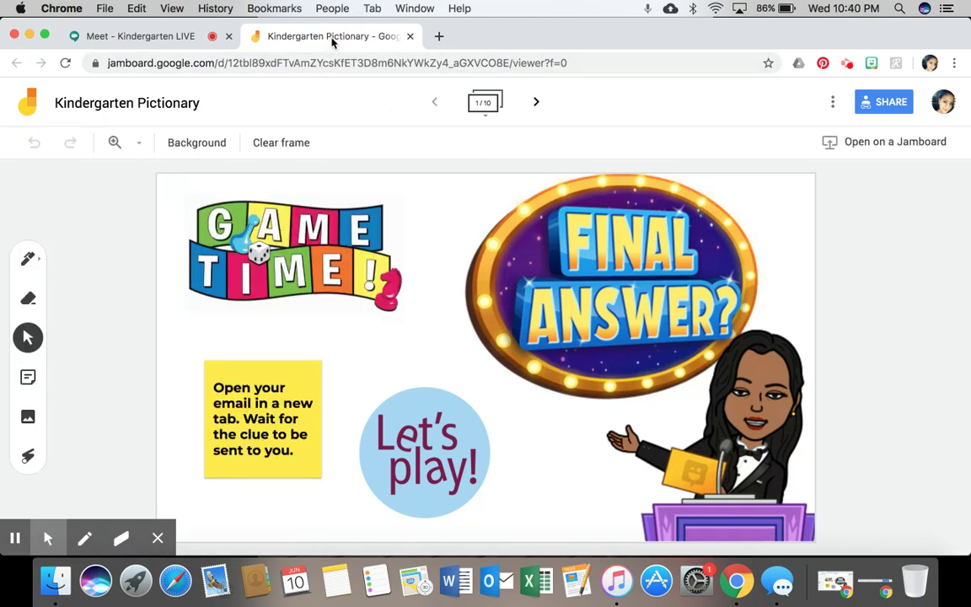
# Step: Pull the Pictionary board into its own narrower window on the right side
pyautogui.moveTo(333, 42)
pyautogui.mouseDown()
pyautogui.moveTo(379, 83)
pyautogui.moveTo(428, 79)
pyautogui.moveTo(455, 46)
pyautogui.moveTo(498, 102)
pyautogui.moveTo(489, 107)
pyautogui.mouseUp()
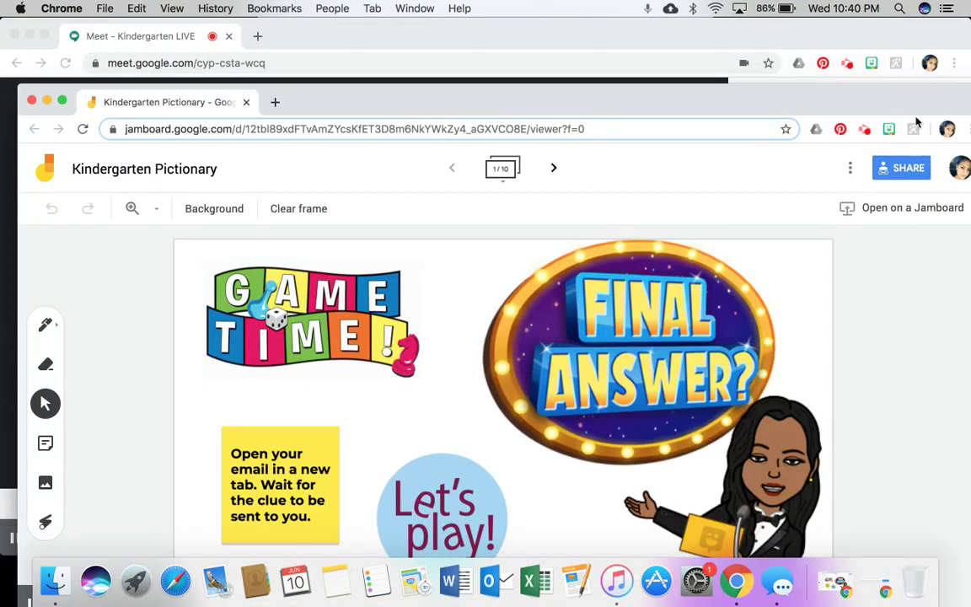
pyautogui.moveTo(906, 115); pyautogui.dragTo(828, 114)
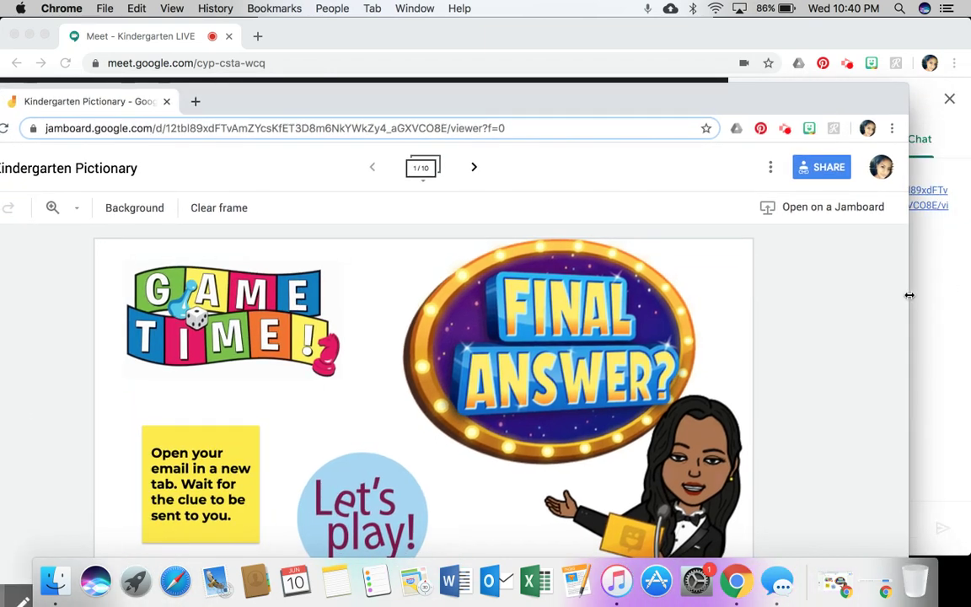
pyautogui.moveTo(909, 294); pyautogui.dragTo(518, 294)
pyautogui.moveTo(331, 99)
pyautogui.mouseDown()
pyautogui.moveTo(763, 35)
pyautogui.moveTo(749, 31)
pyautogui.mouseUp()
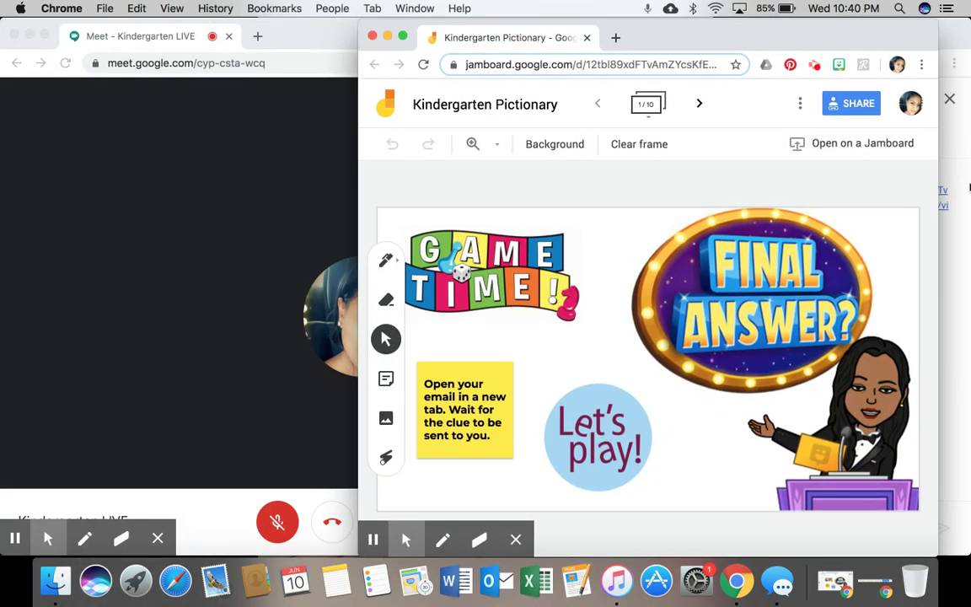
# Step: Fit the Meet call window on the left beside the board and close its chat panel
pyautogui.click(290, 42)
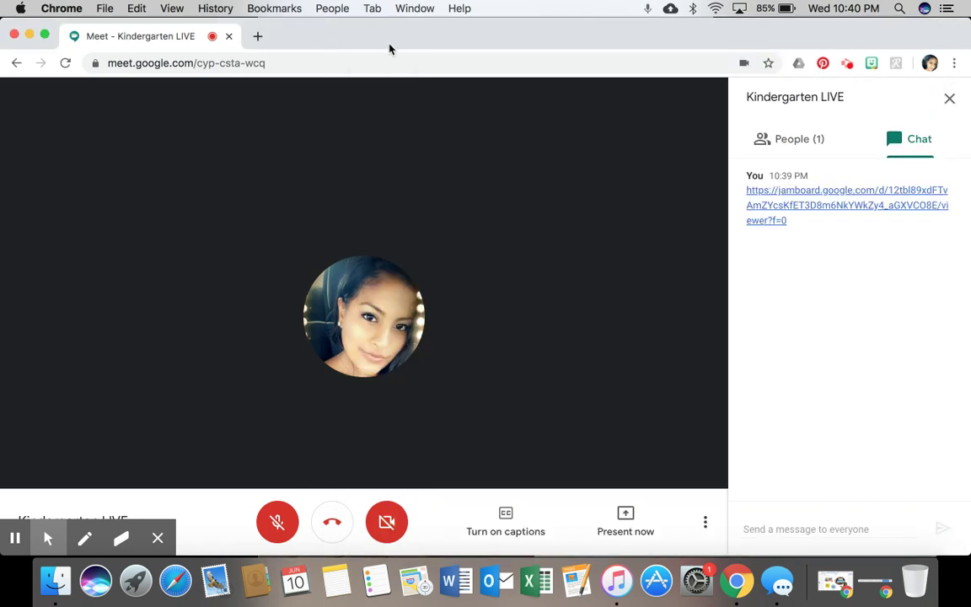
pyautogui.moveTo(967, 229)
pyautogui.mouseDown()
pyautogui.moveTo(805, 239)
pyautogui.moveTo(482, 217)
pyautogui.mouseUp()
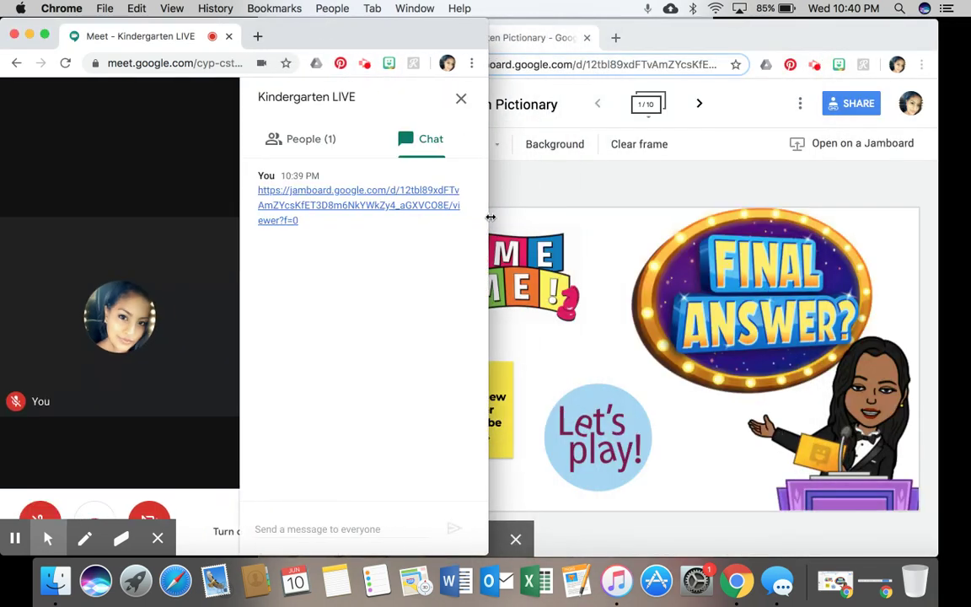
pyautogui.moveTo(783, 37); pyautogui.dragTo(815, 40)
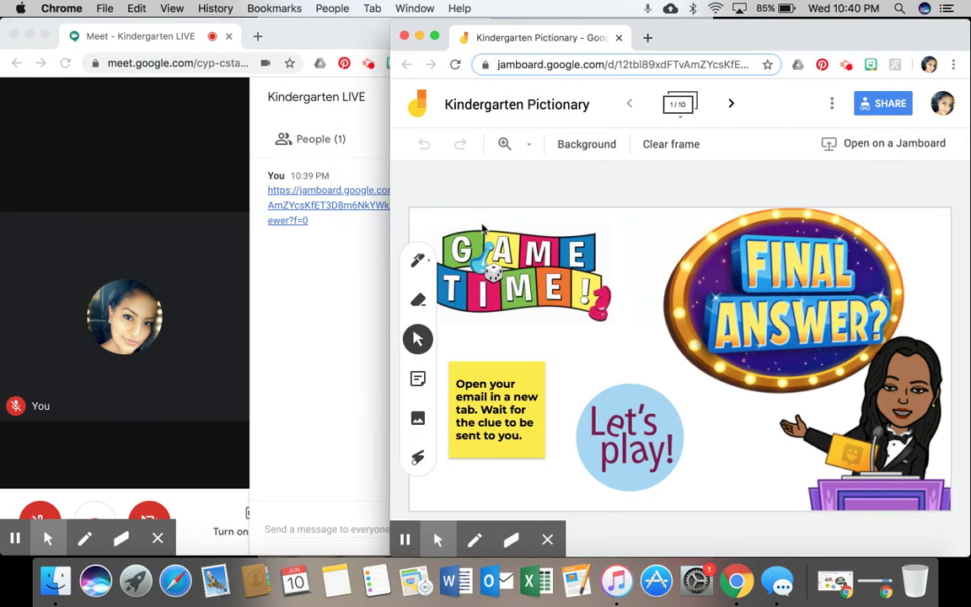
pyautogui.moveTo(391, 233); pyautogui.dragTo(449, 229)
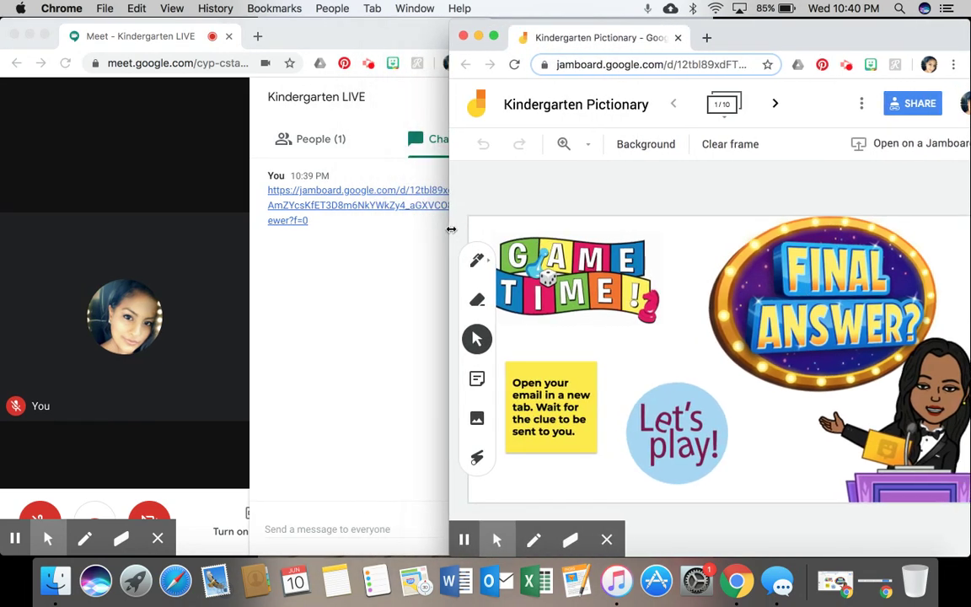
pyautogui.click(386, 258)
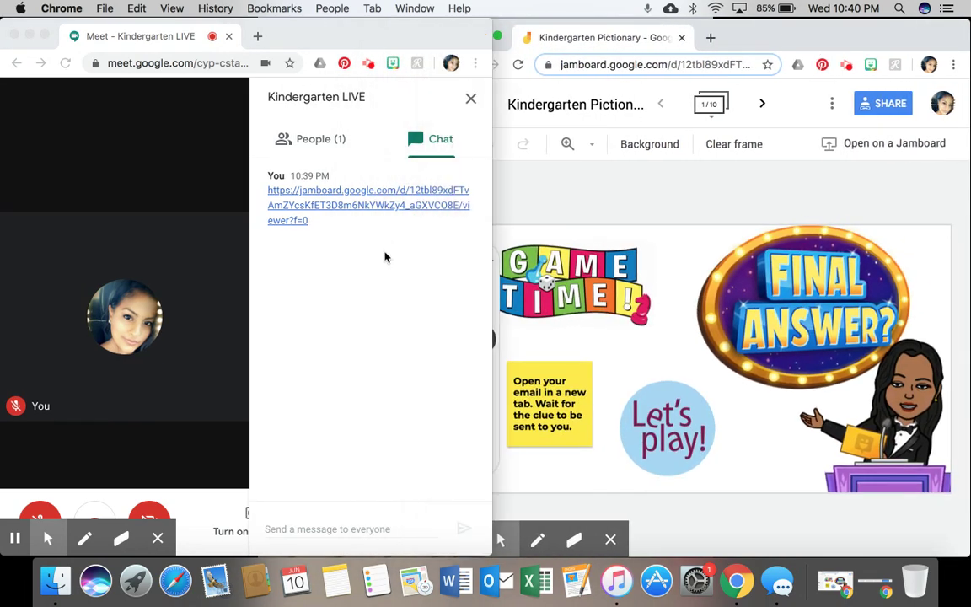
pyautogui.click(471, 101)
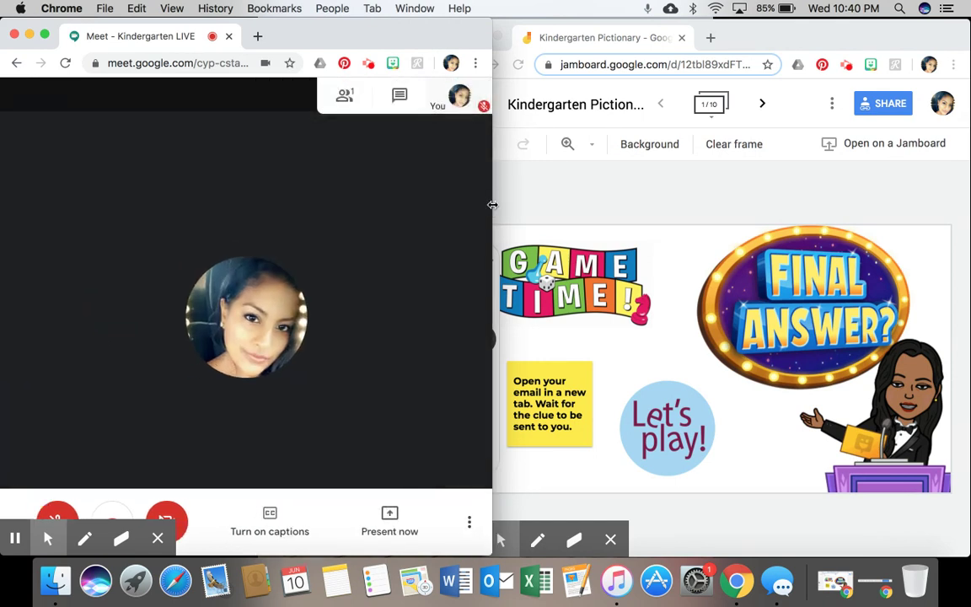
pyautogui.moveTo(492, 205); pyautogui.dragTo(493, 205)
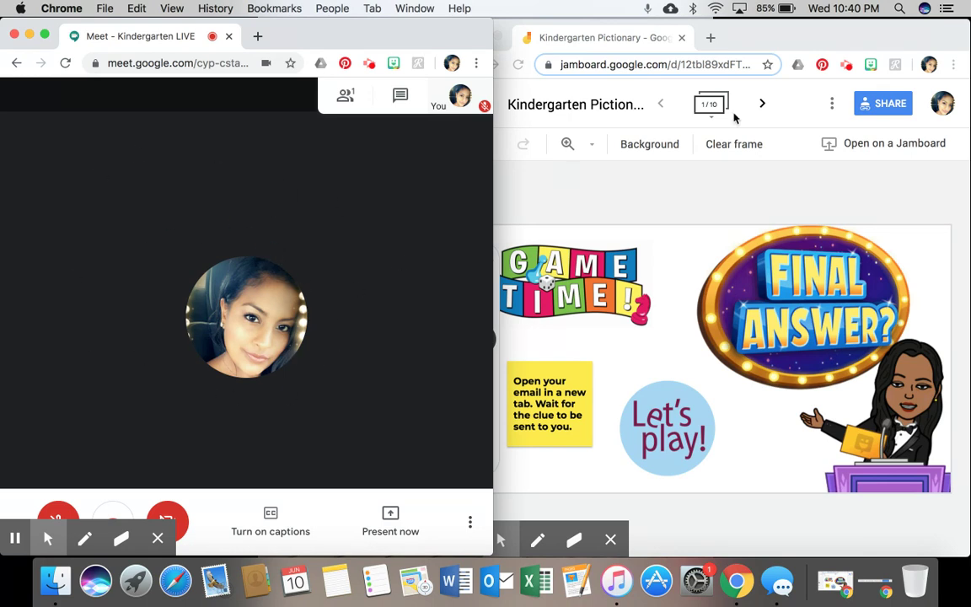
# Step: Activate the Kindergarten Pictionary board window so it sits in front of the Meet call
pyautogui.click(796, 34)
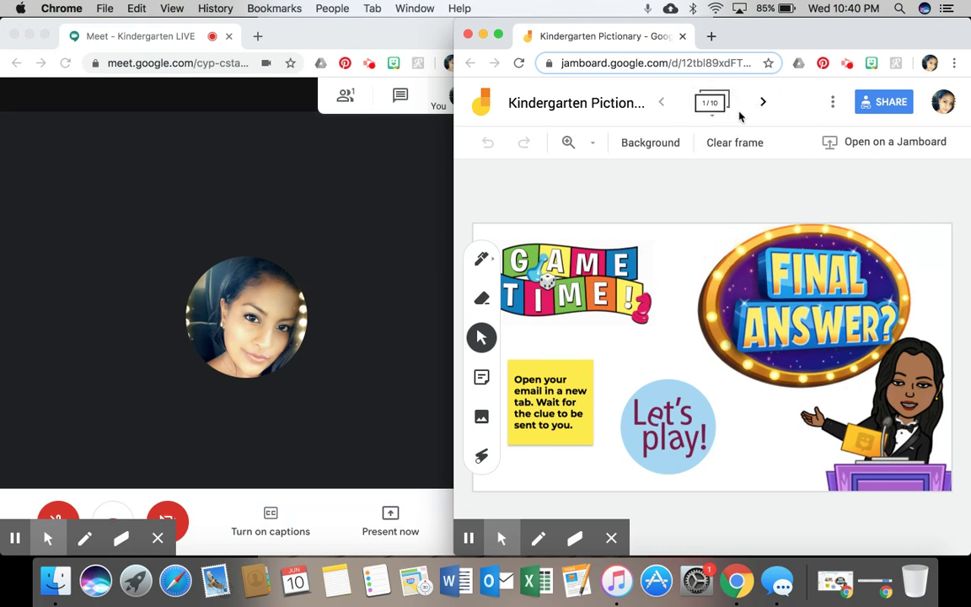
# Step: Advance the board to frame 2 of 10 and choose the Pen tool
pyautogui.click(761, 102)
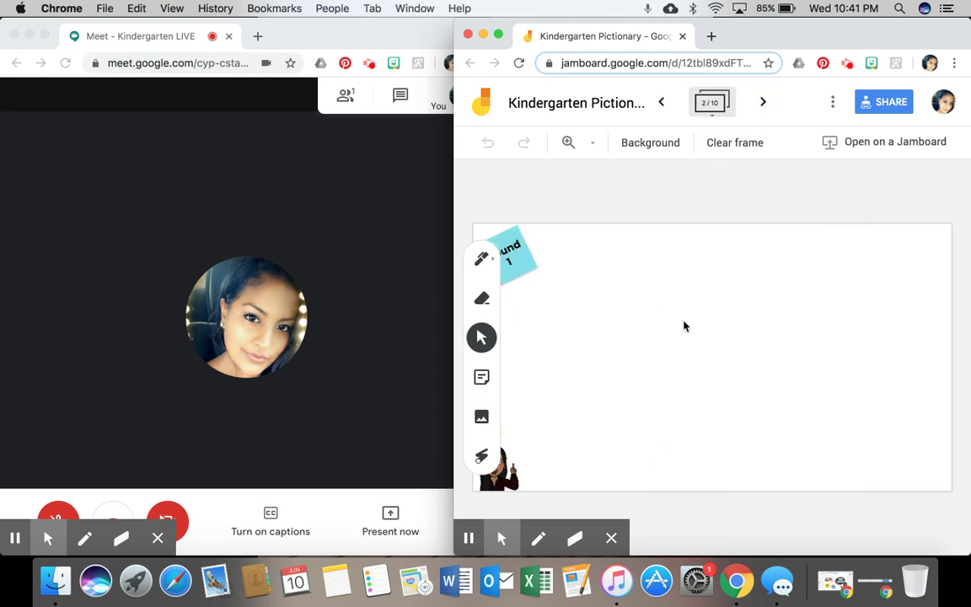
pyautogui.click(379, 38)
pyautogui.click(751, 36)
pyautogui.click(482, 258)
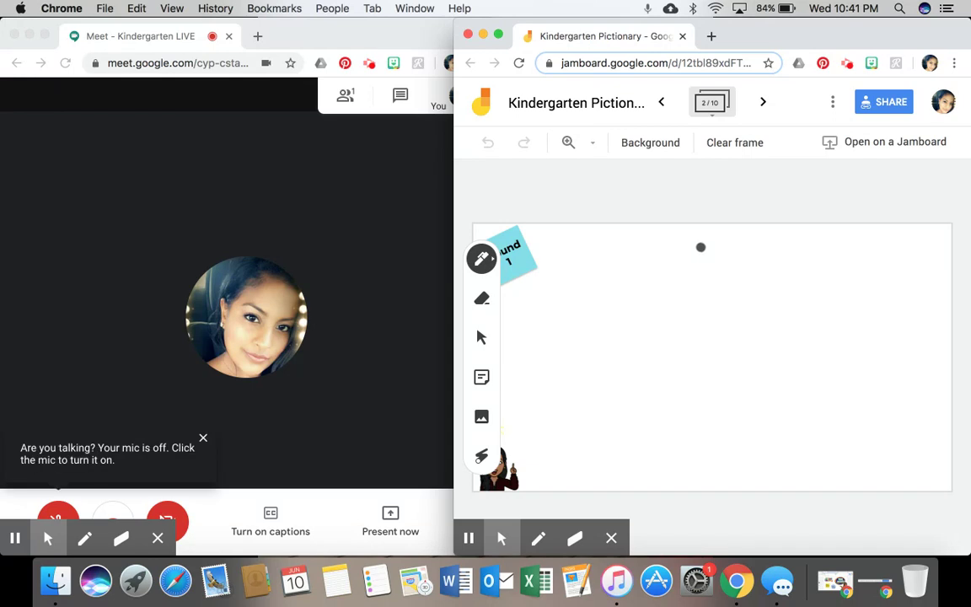
# Step: Draw a triangular roof, house walls, a doorway and a zigzag grass line beneath
pyautogui.moveTo(700, 248); pyautogui.dragTo(660, 322)
pyautogui.moveTo(701, 253); pyautogui.dragTo(740, 322)
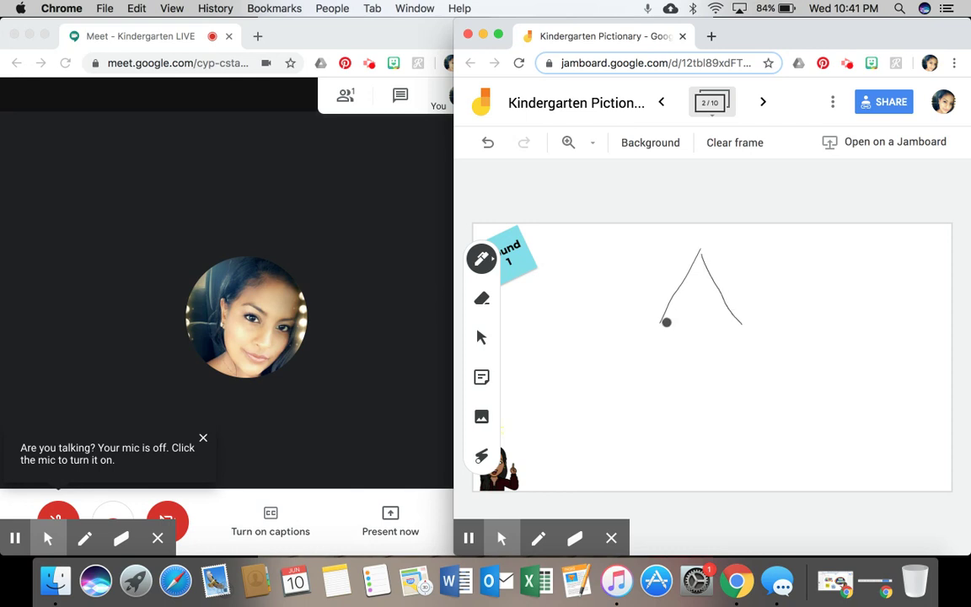
pyautogui.moveTo(661, 323); pyautogui.dragTo(742, 323)
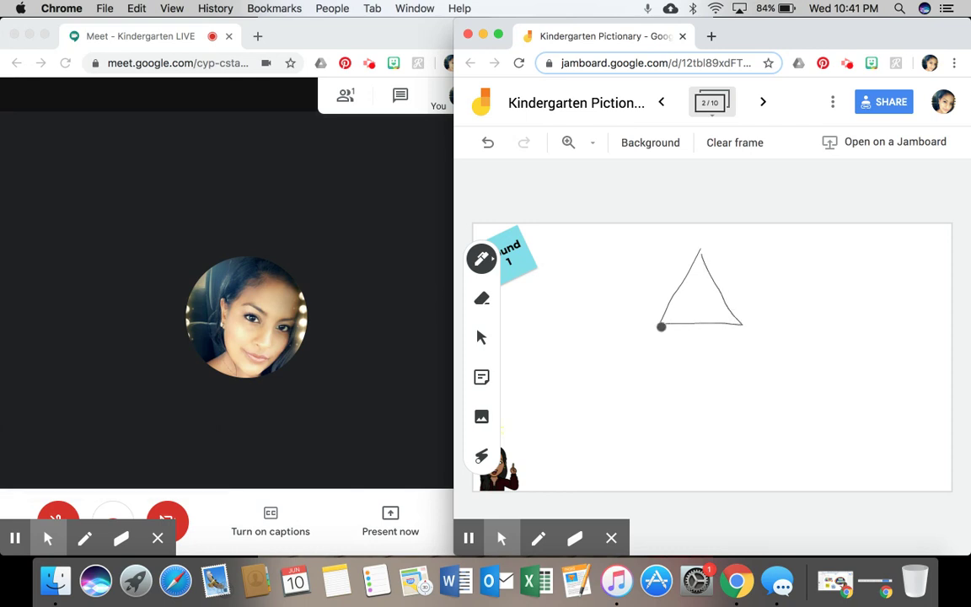
pyautogui.moveTo(660, 326)
pyautogui.mouseDown()
pyautogui.moveTo(665, 414)
pyautogui.moveTo(745, 409)
pyautogui.moveTo(740, 333)
pyautogui.mouseUp()
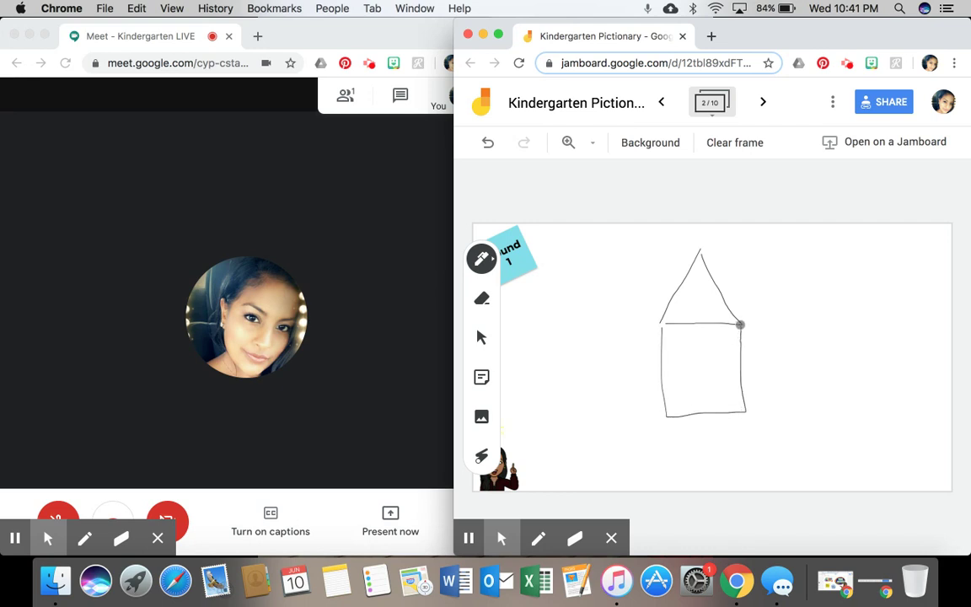
pyautogui.moveTo(687, 412)
pyautogui.mouseDown()
pyautogui.moveTo(698, 341)
pyautogui.moveTo(726, 381)
pyautogui.moveTo(728, 404)
pyautogui.mouseUp()
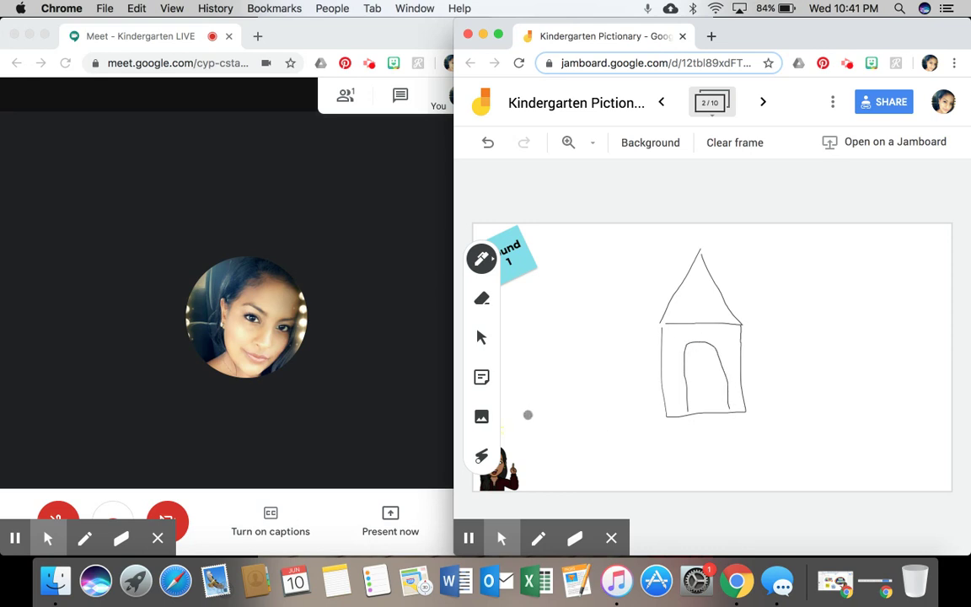
pyautogui.moveTo(528, 415)
pyautogui.mouseDown()
pyautogui.moveTo(707, 430)
pyautogui.moveTo(817, 403)
pyautogui.moveTo(851, 432)
pyautogui.moveTo(922, 404)
pyautogui.mouseUp()
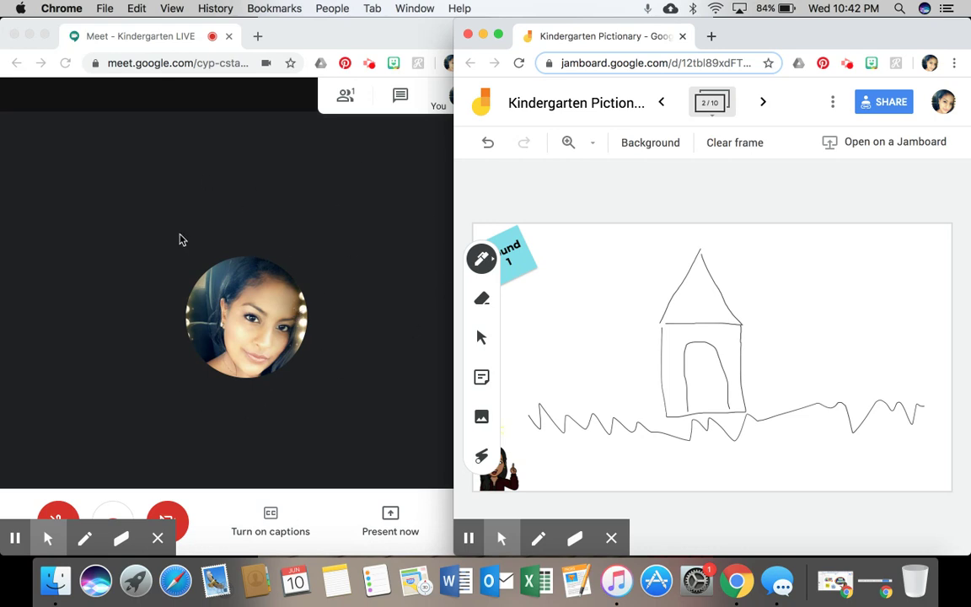
pyautogui.click(353, 35)
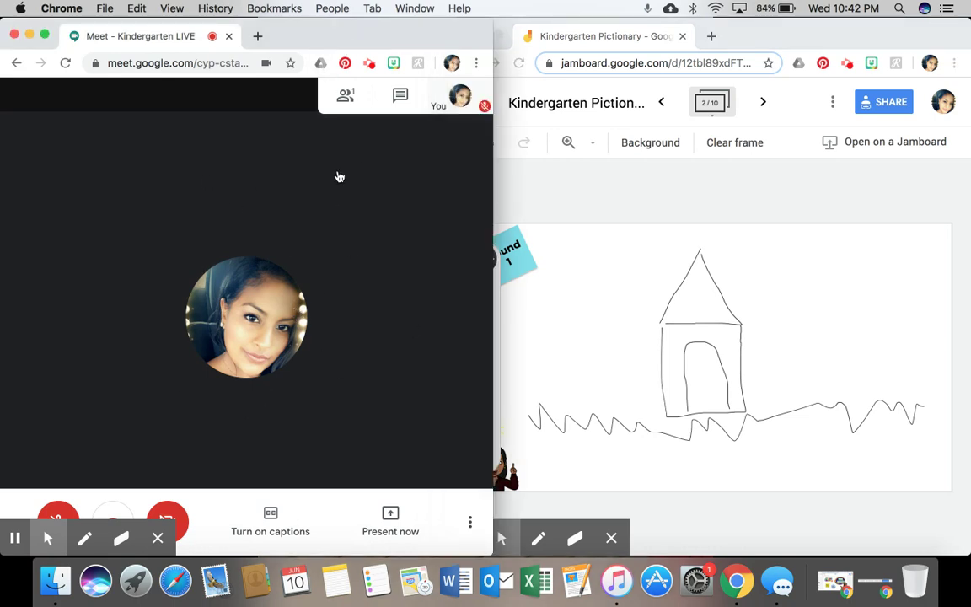
pyautogui.click(616, 209)
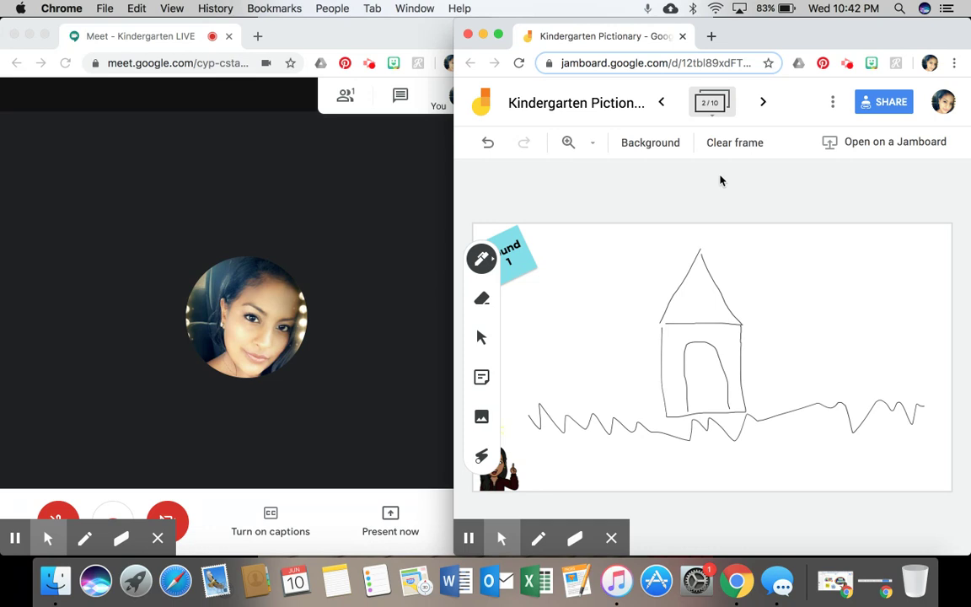
# Step: Move to the blank frame 3 of 10, then switch to the call and back to the board
pyautogui.click(764, 103)
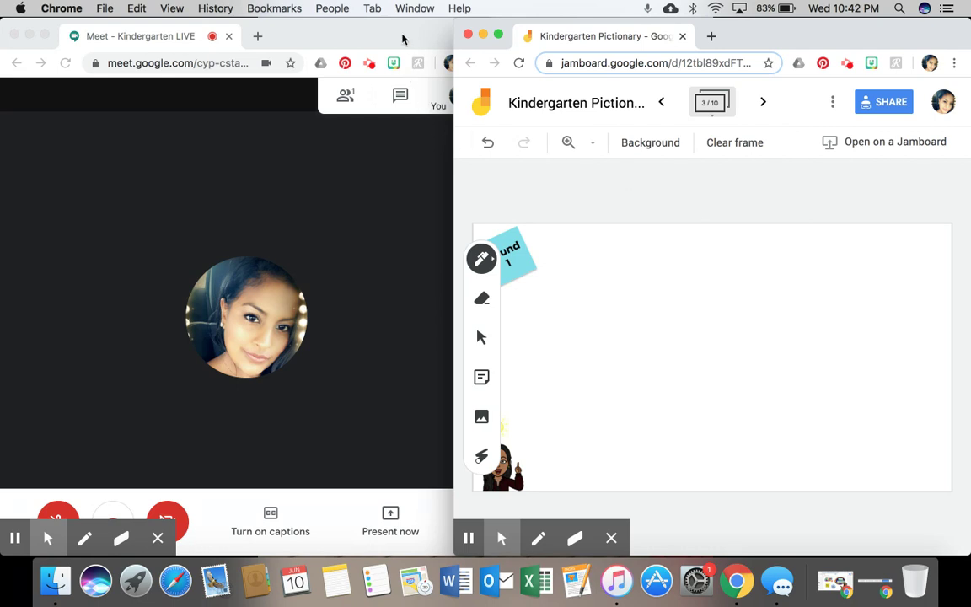
pyautogui.click(363, 36)
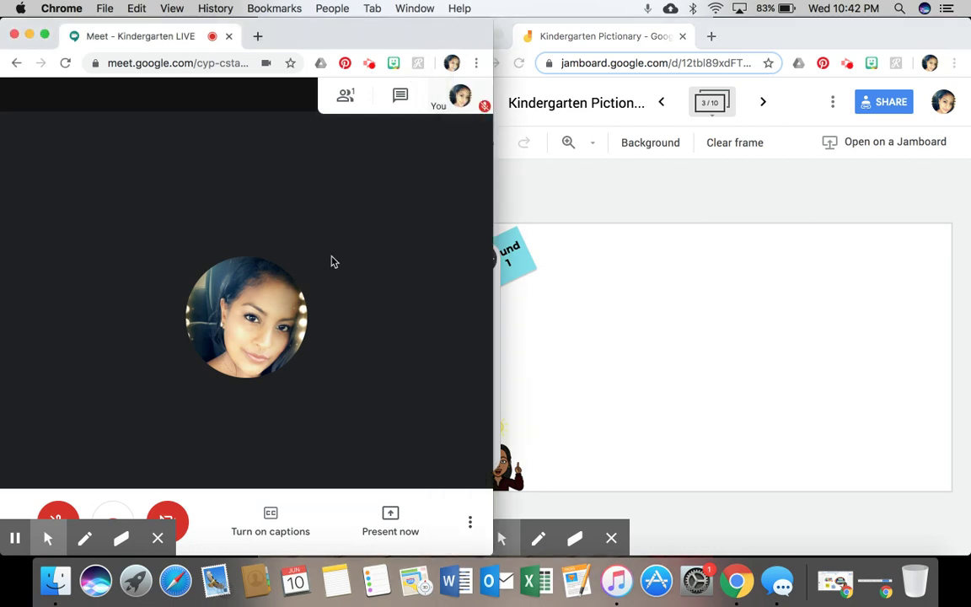
pyautogui.click(566, 196)
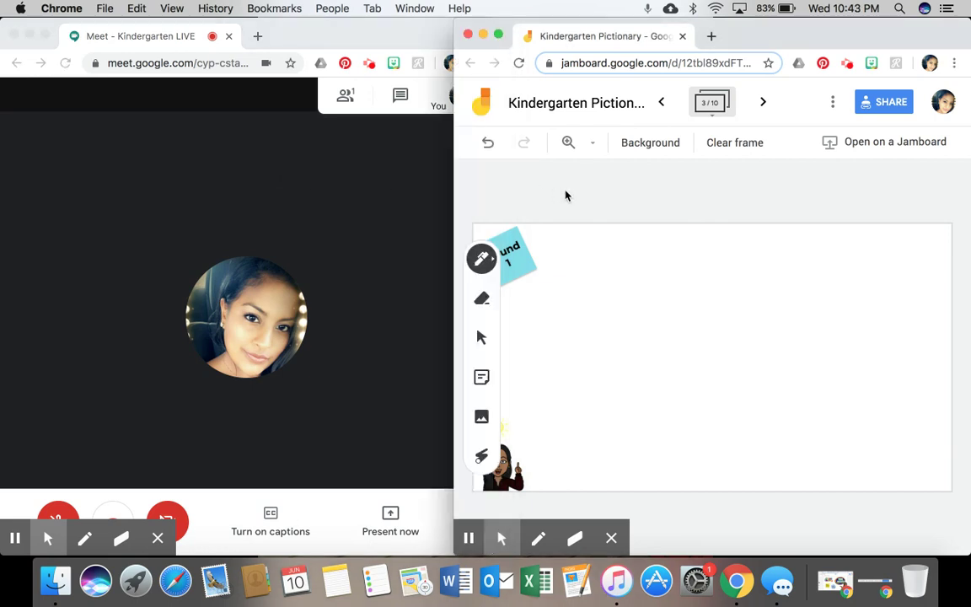